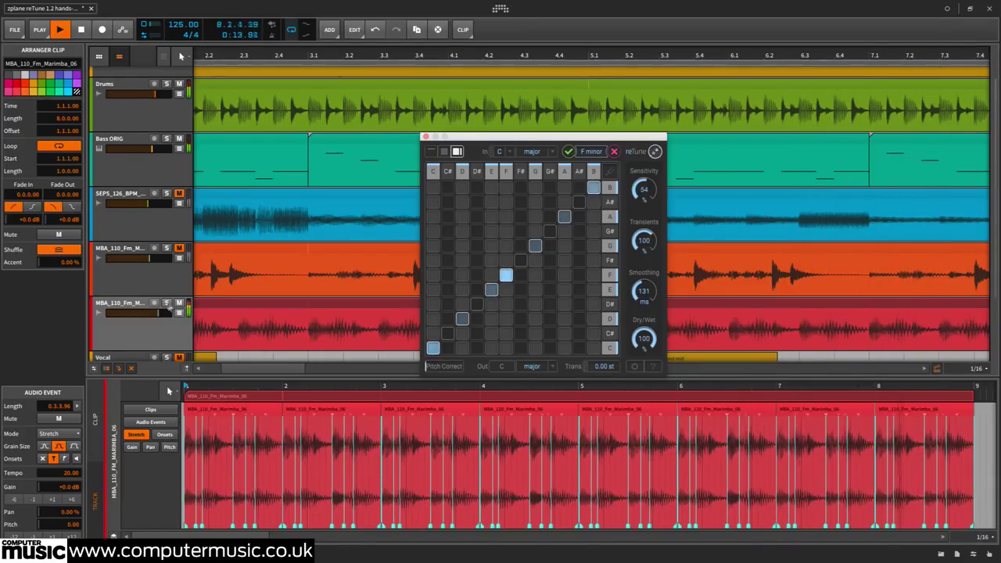
# Solo the marimba track, accept the detected F minor key, and remap F and G# to G
pyautogui.click(166, 303)
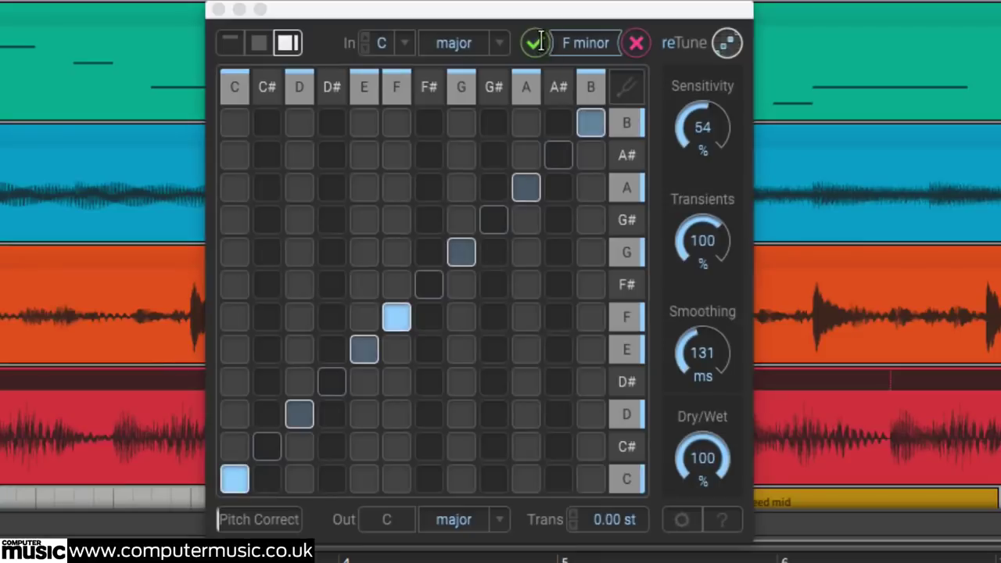
pyautogui.click(569, 151)
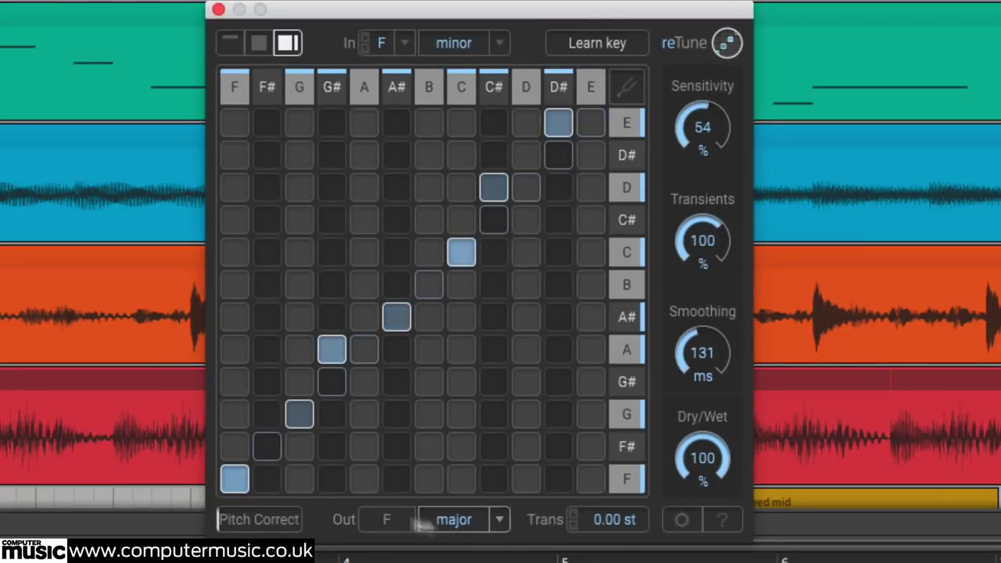
pyautogui.click(233, 416)
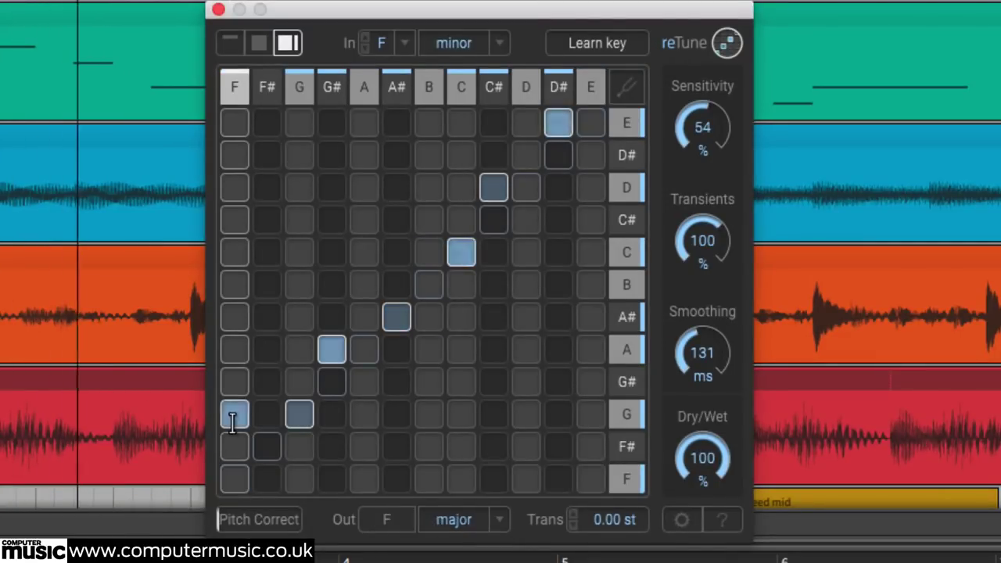
pyautogui.click(334, 417)
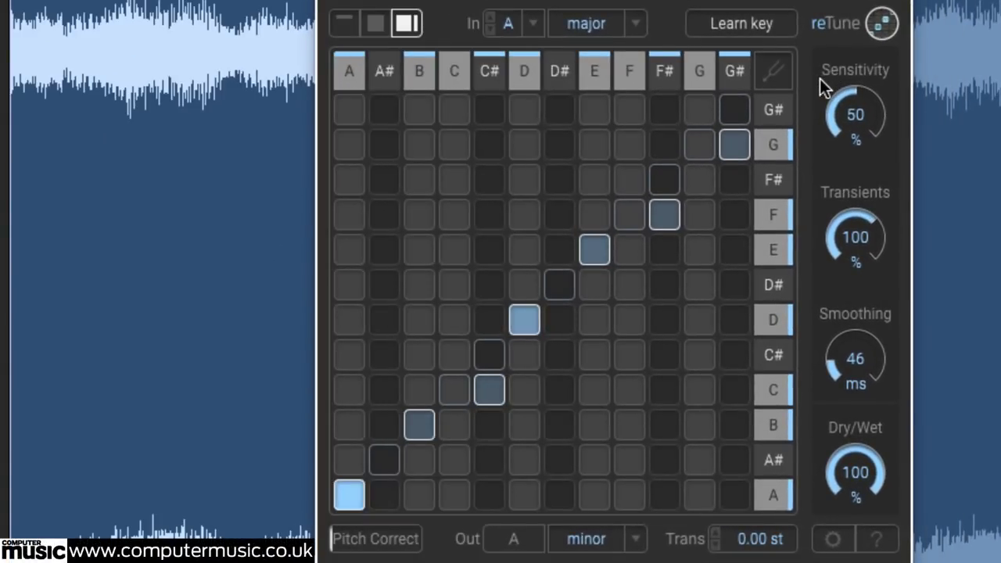
# Show the per-note cent offsets, raise G by +16 ct and lower F by about 24 ct
pyautogui.click(774, 70)
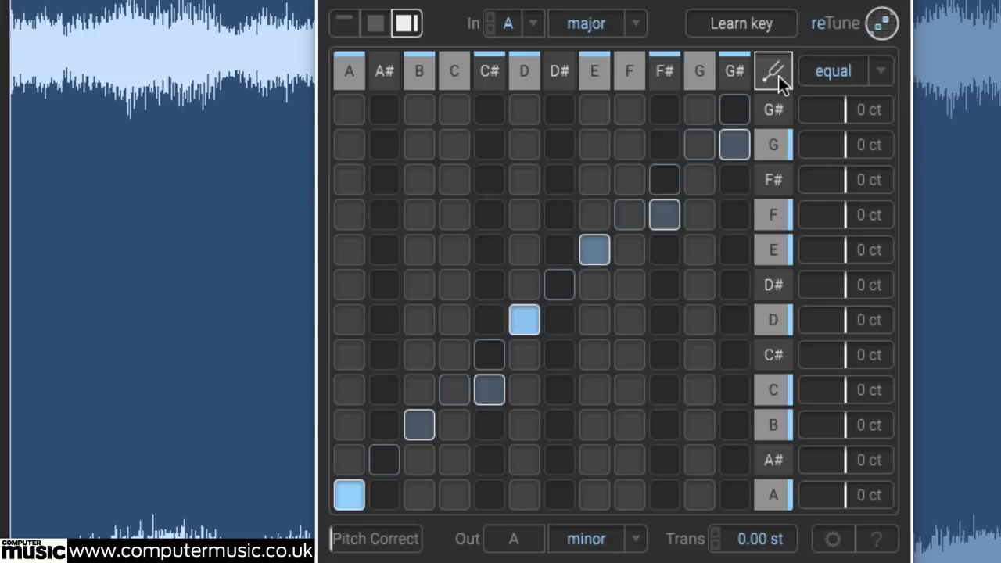
pyautogui.click(777, 74)
pyautogui.click(776, 110)
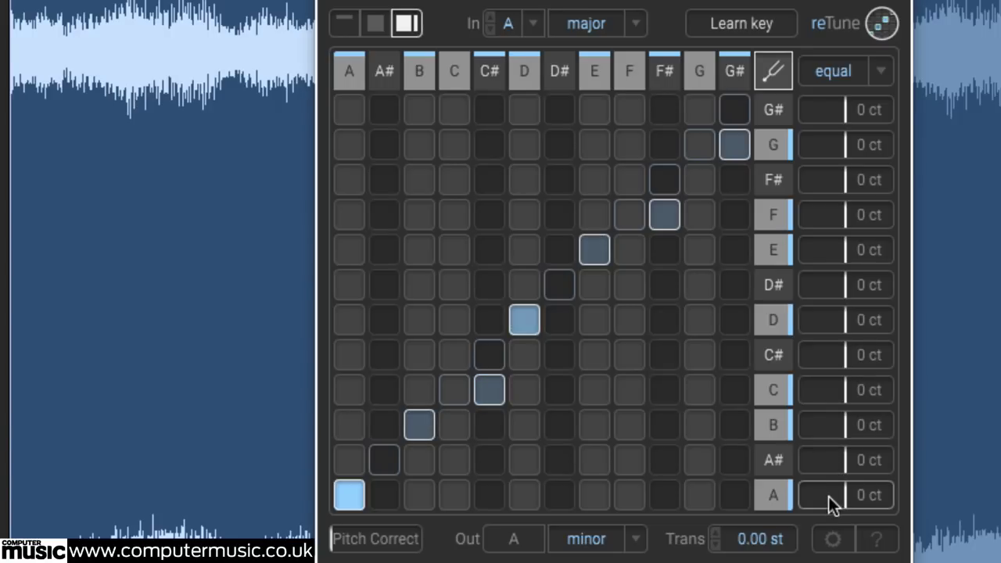
pyautogui.moveTo(852, 147); pyautogui.dragTo(859, 137)
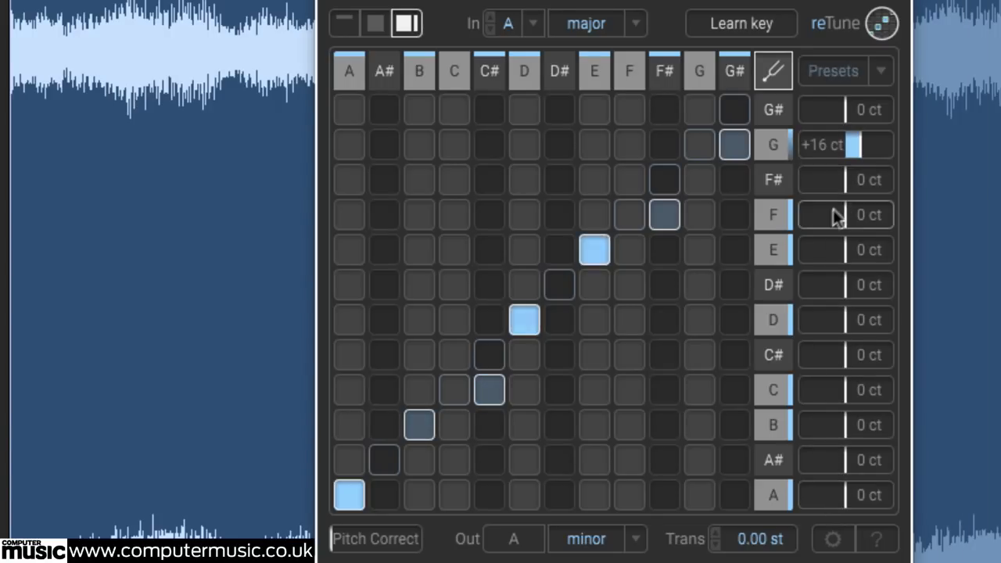
pyautogui.moveTo(834, 214); pyautogui.dragTo(901, 257)
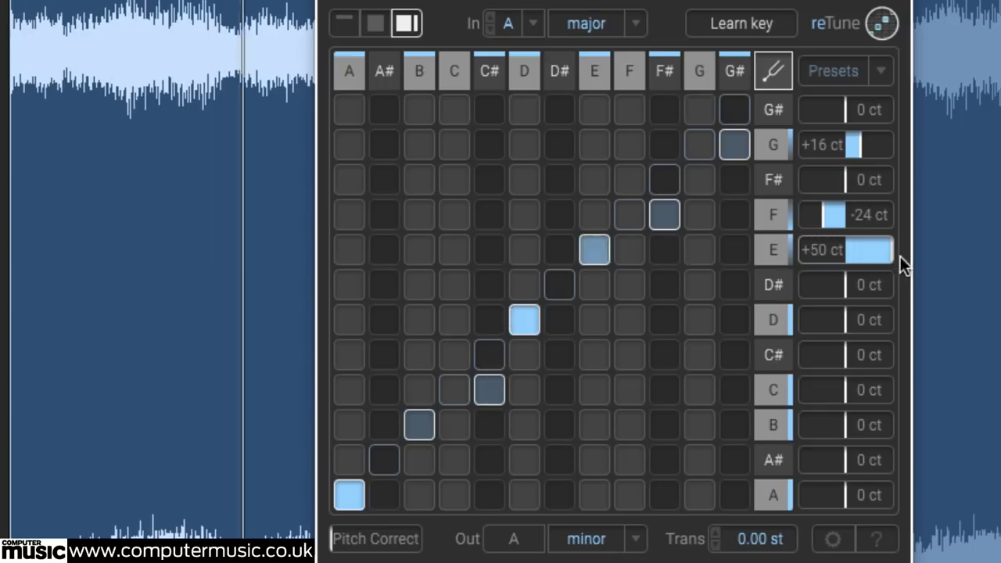
# Set F -26, E +35, D -33, C +41, B -30 and A -27 cents
pyautogui.doubleClick(844, 253)
pyautogui.doubleClick(841, 217)
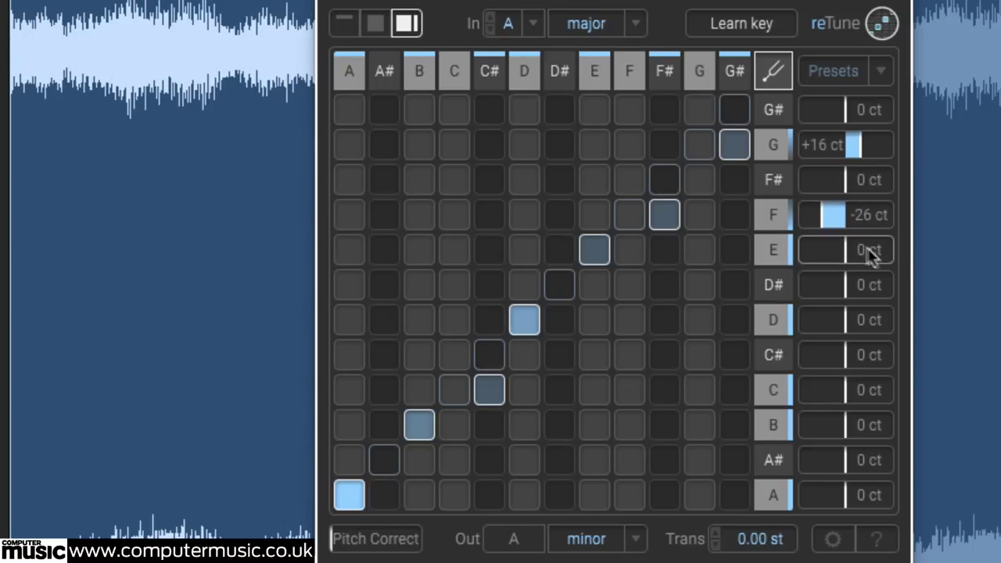
pyautogui.moveTo(871, 256); pyautogui.dragTo(877, 258)
pyautogui.click(816, 321)
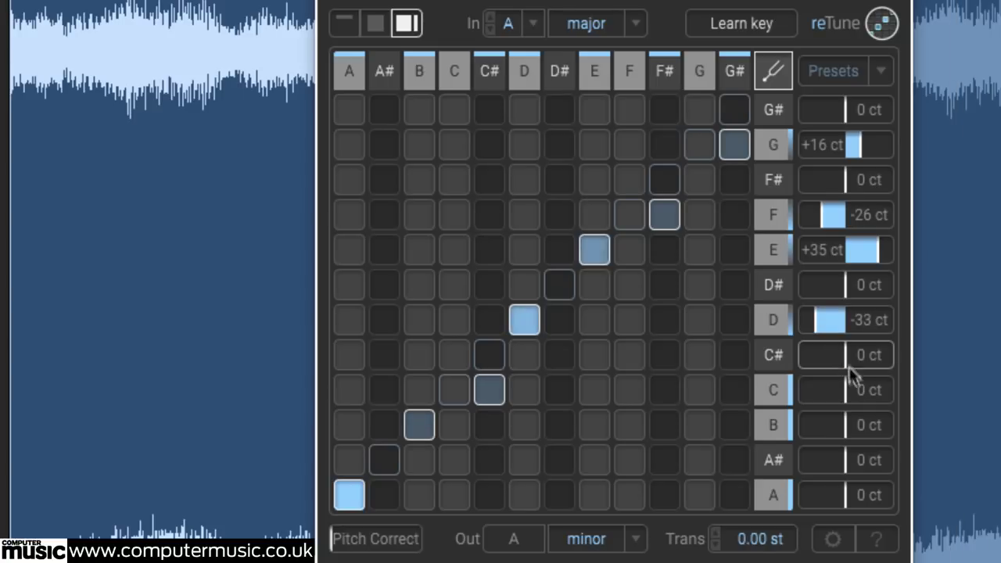
pyautogui.click(870, 390)
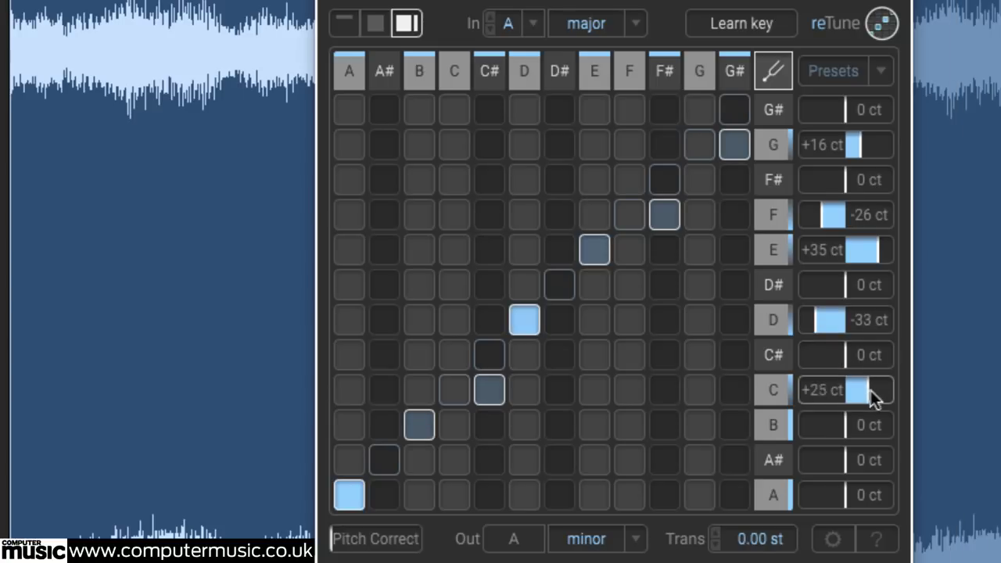
pyautogui.click(818, 427)
pyautogui.moveTo(836, 493); pyautogui.dragTo(810, 501)
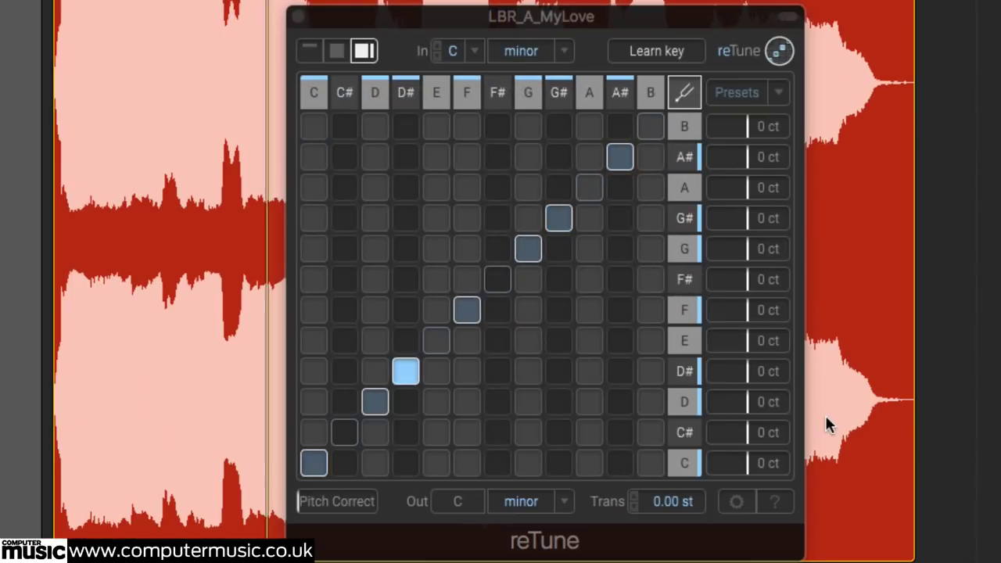
# Give D# a +37 ct offset and lower the Dry/Wet mix to 48%
pyautogui.moveTo(778, 383); pyautogui.dragTo(718, 412)
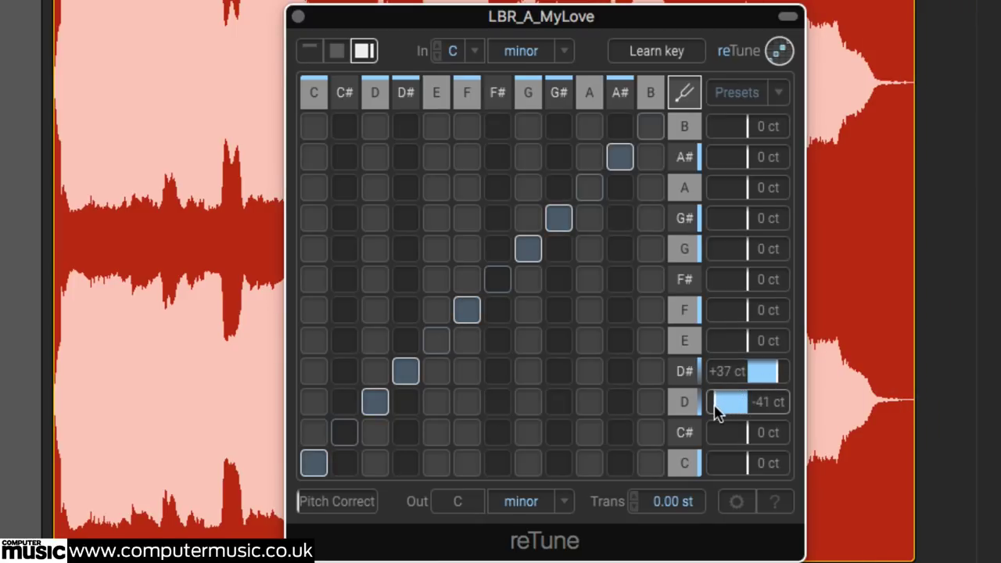
pyautogui.click(690, 100)
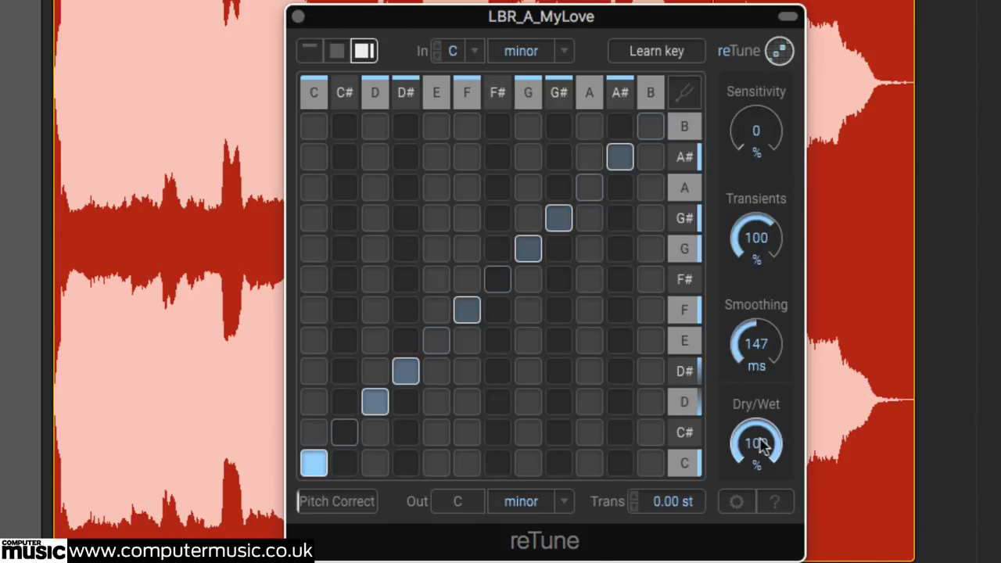
pyautogui.moveTo(761, 445); pyautogui.dragTo(753, 534)
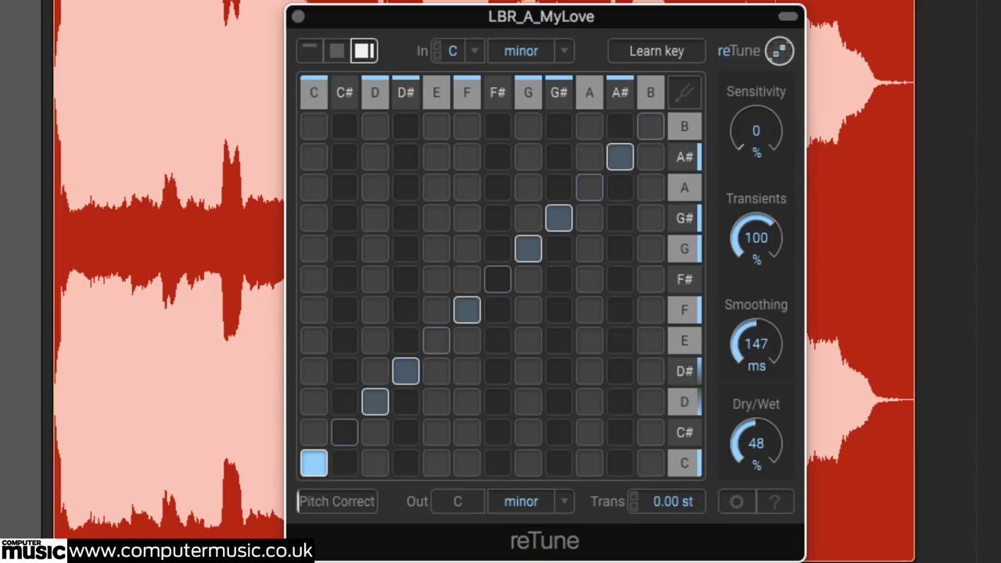
pyautogui.click(686, 93)
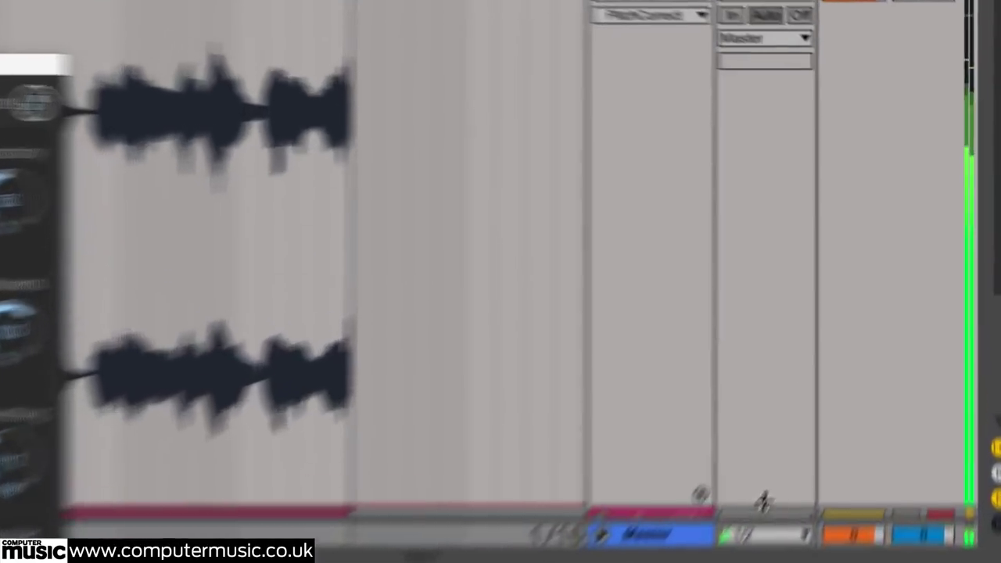
# Send the reTune MIDI track's output to Guitar's 1-reTune and select its MIDI clip
pyautogui.moveTo(763, 501); pyautogui.dragTo(739, 270)
pyautogui.click(787, 359)
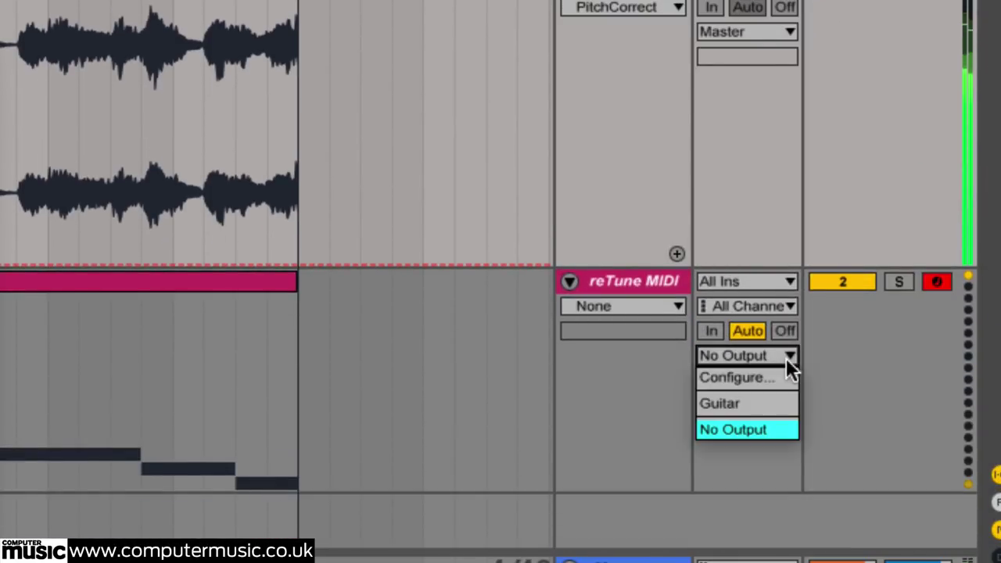
pyautogui.click(750, 404)
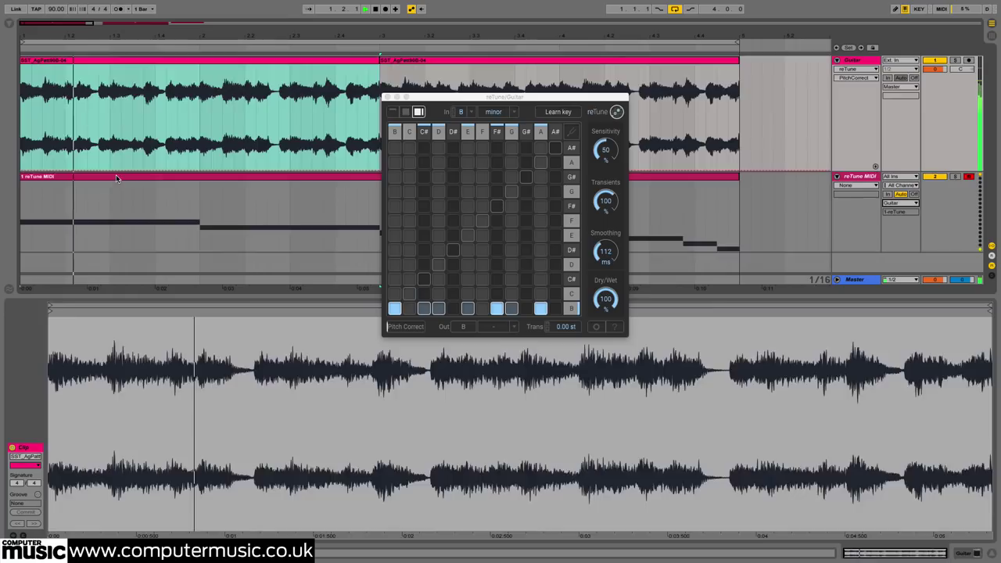
pyautogui.click(116, 179)
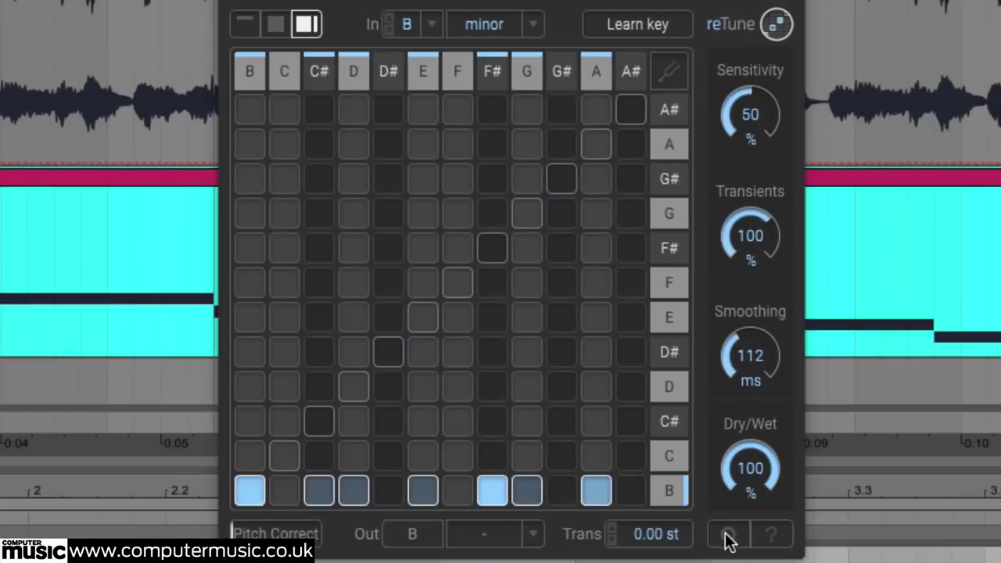
# Confirm reTune's MIDI quantization range at +/- 6 st in Preferences
pyautogui.click(596, 327)
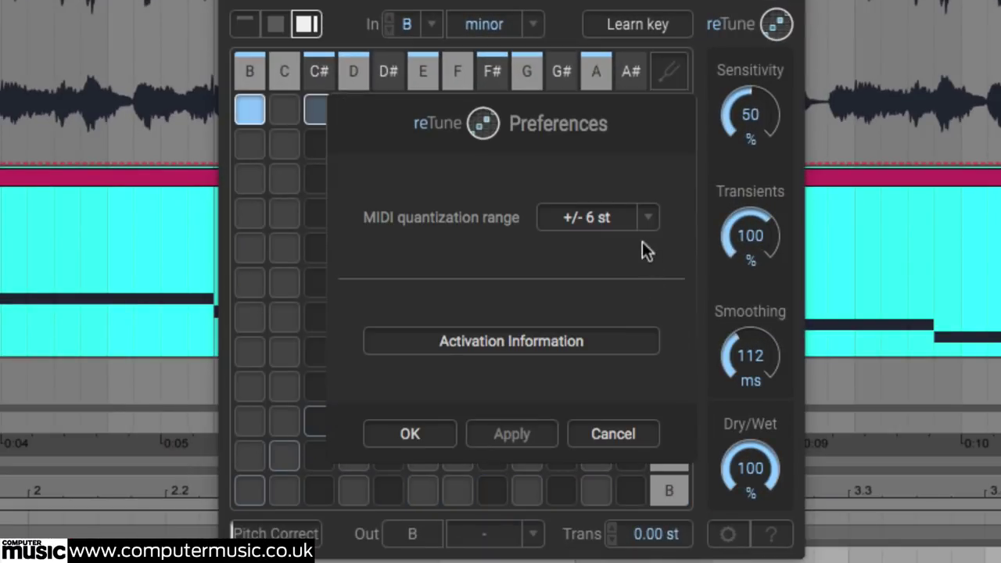
pyautogui.click(647, 218)
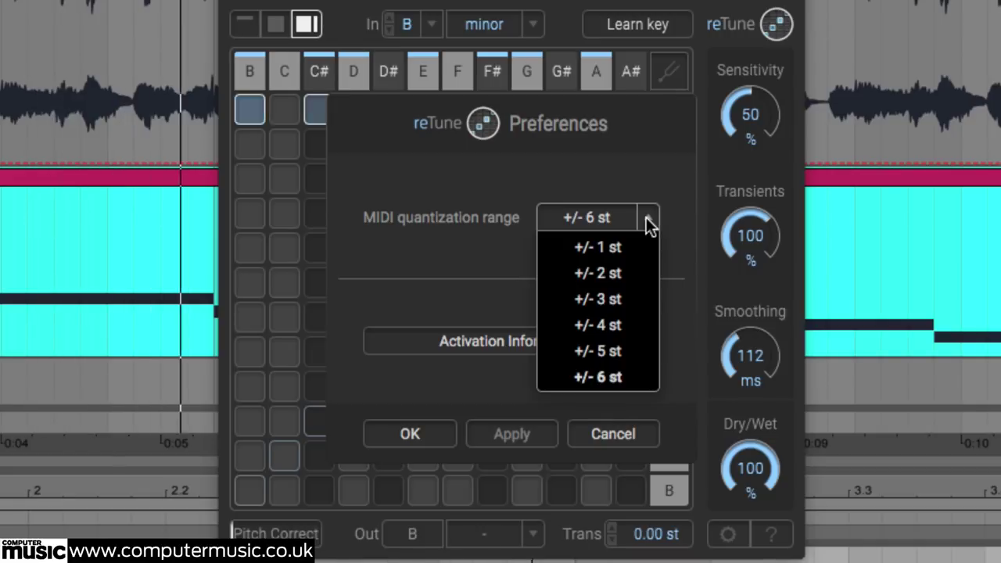
pyautogui.click(605, 376)
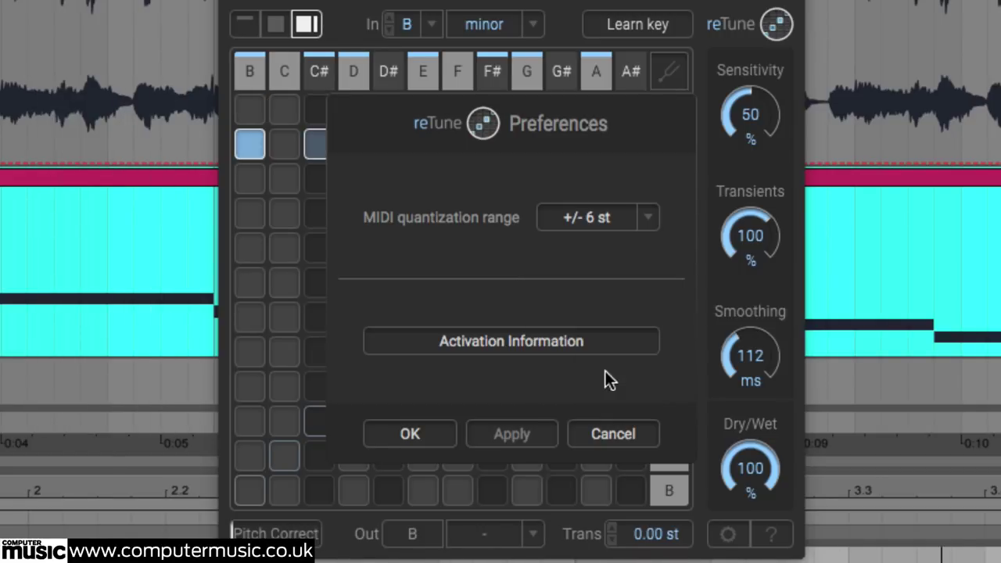
pyautogui.click(413, 435)
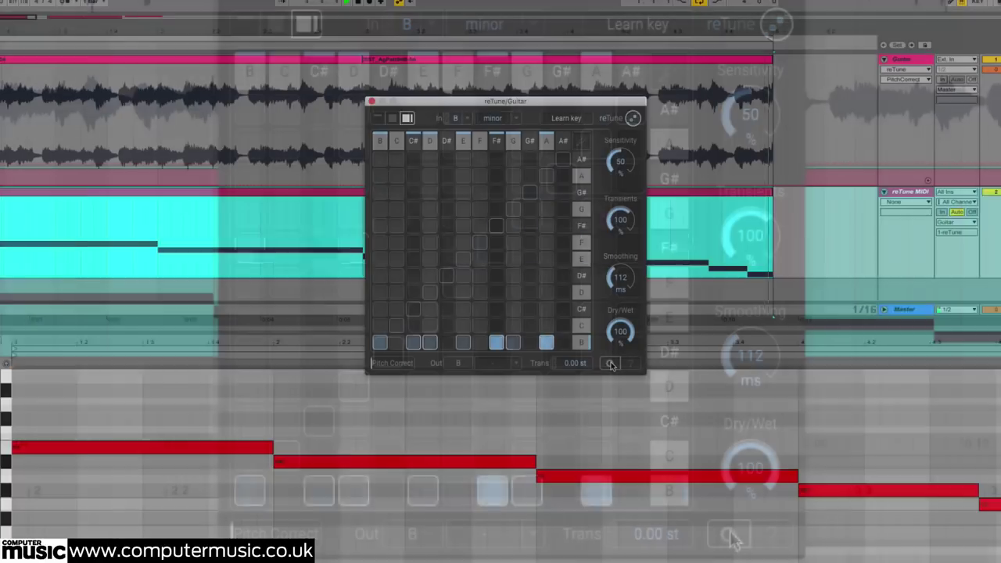
# Change reTune's MIDI quantization range to +/- 3 st in Preferences
pyautogui.click(727, 534)
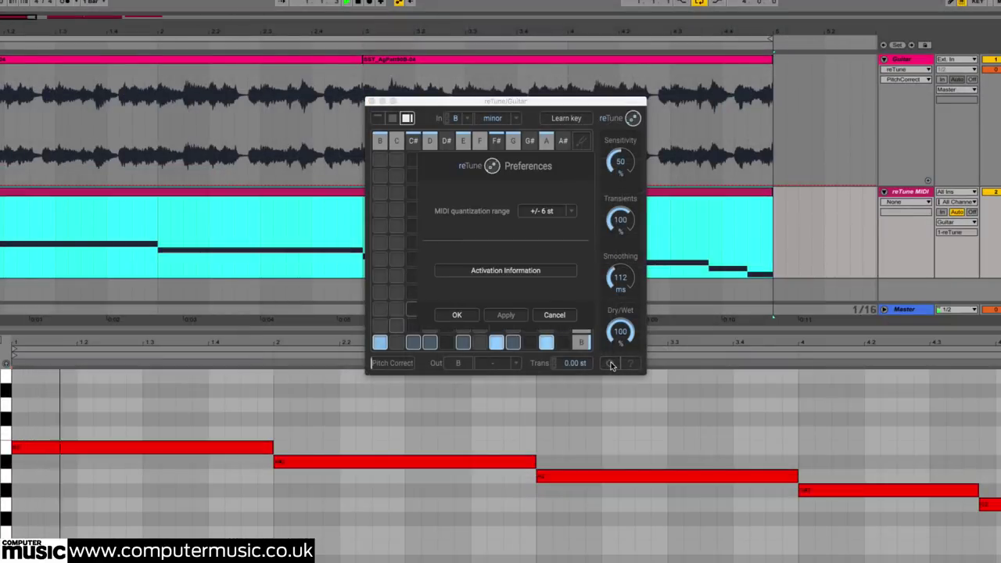
pyautogui.click(548, 212)
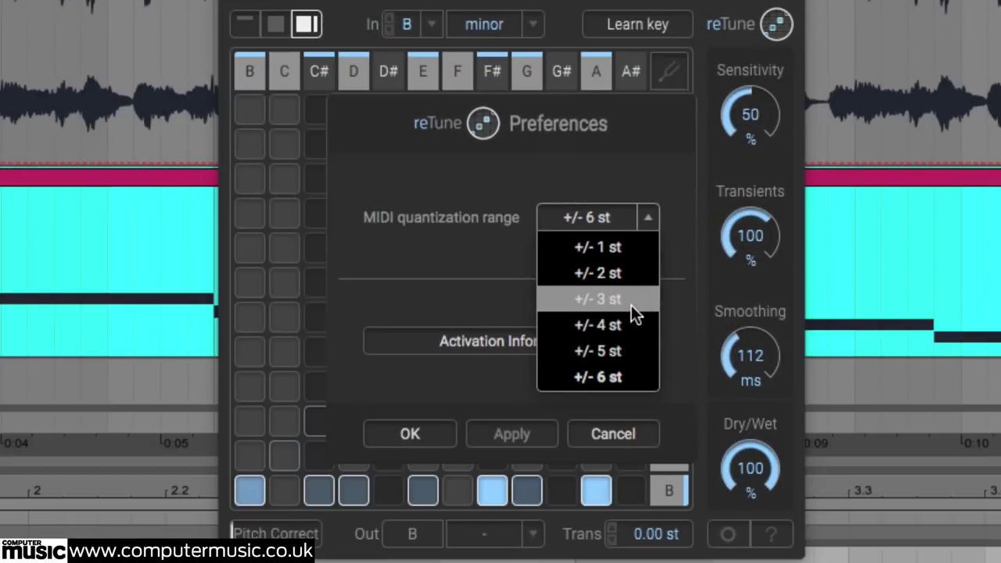
pyautogui.click(563, 252)
pyautogui.click(408, 438)
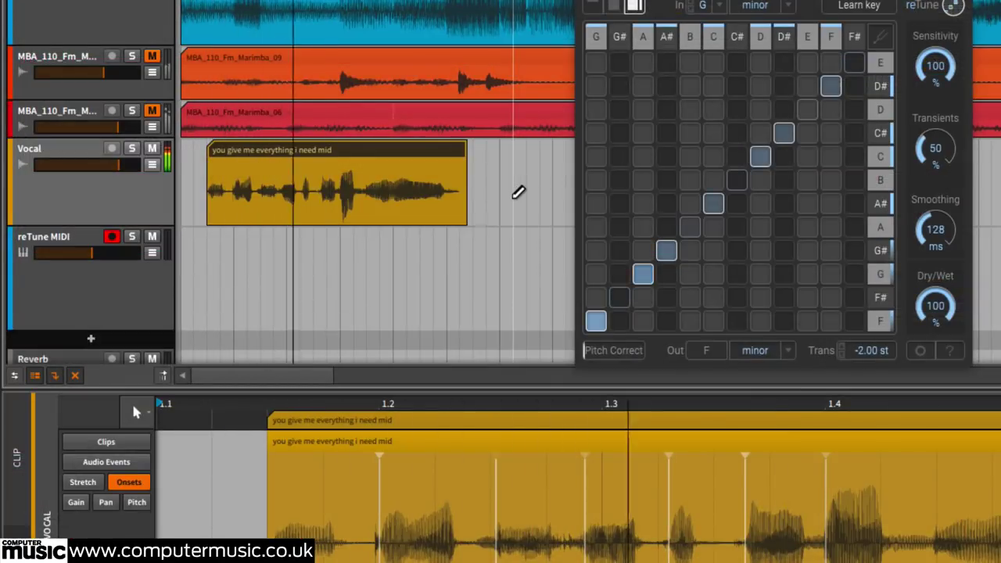
# Set reTune's MIDI quantization range to +/- 1 st in Preferences
pyautogui.click(920, 350)
pyautogui.click(862, 136)
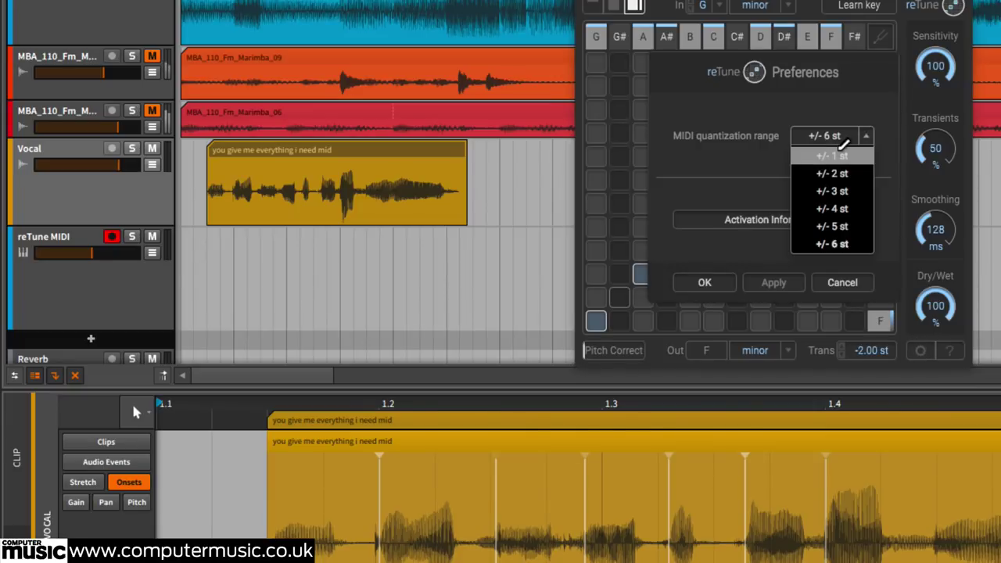
pyautogui.click(828, 228)
pyautogui.click(706, 282)
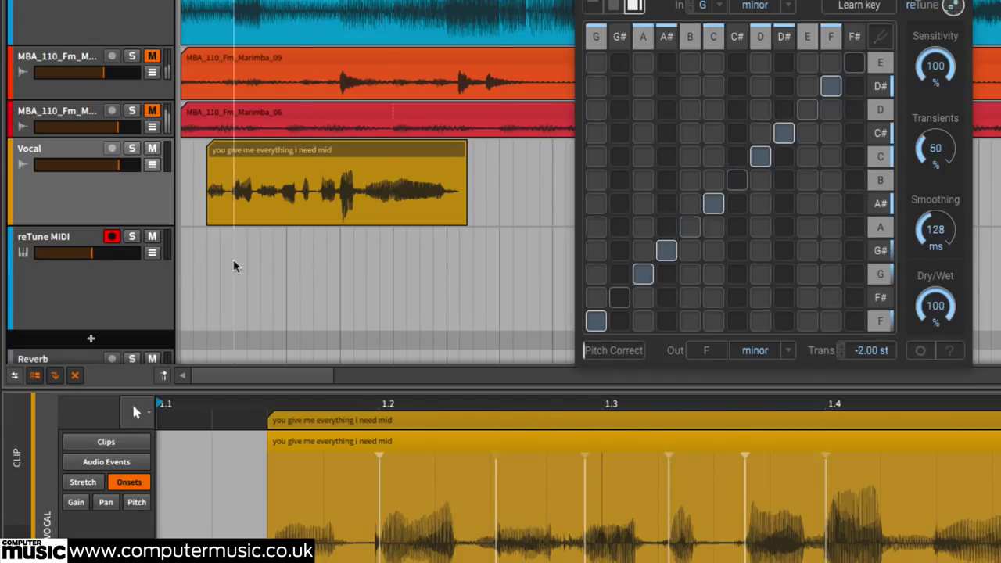
# Record a MIDI clip on the reTune MIDI track and move its long note's start to bar 2.1
pyautogui.click(210, 258)
pyautogui.hotkey('shift', 'r')
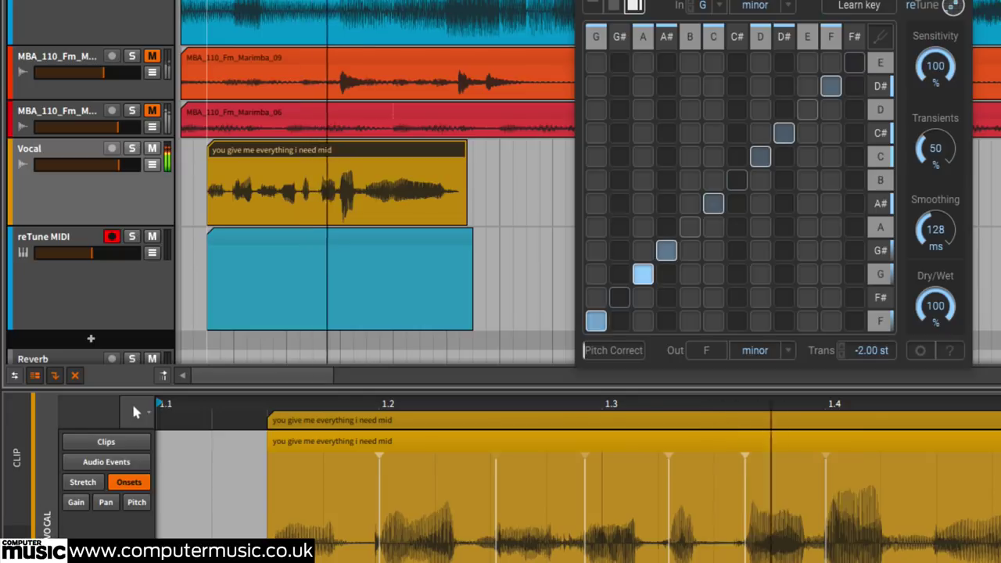
pyautogui.click(436, 253)
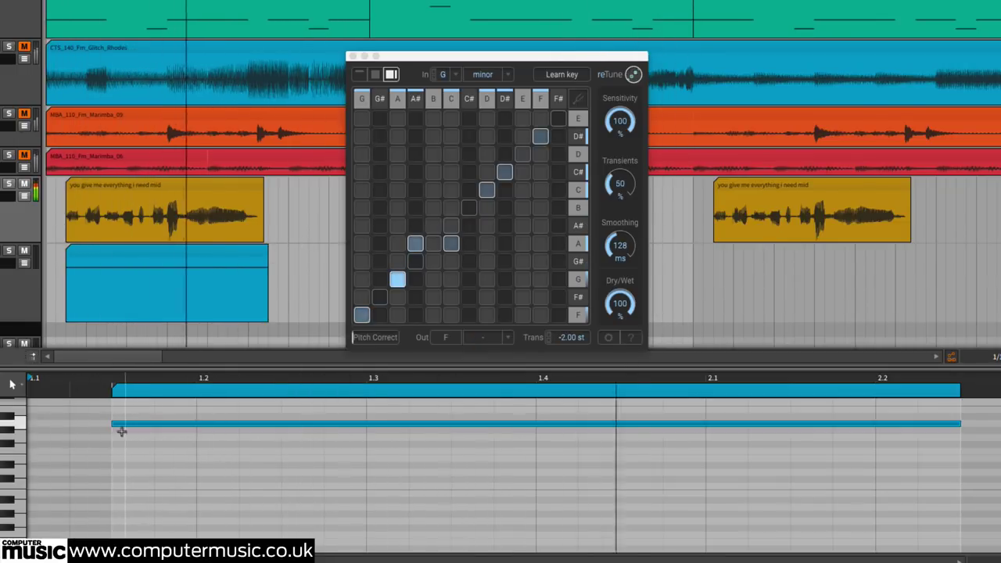
pyautogui.moveTo(113, 424); pyautogui.dragTo(707, 425)
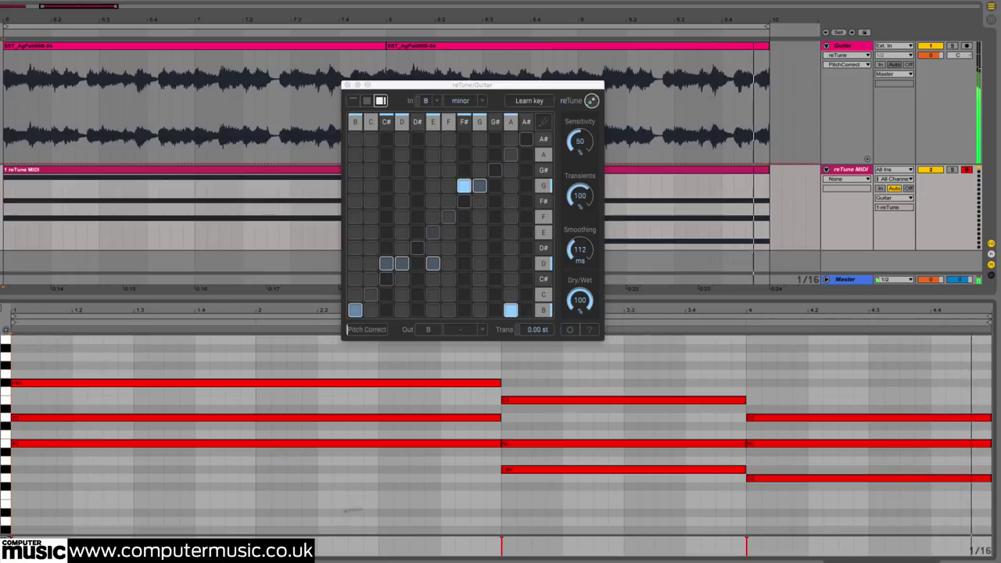
# Select the final chord's D3, B2 and G2 notes and shorten them slightly
pyautogui.rightClick(440, 331)
pyautogui.click(506, 451)
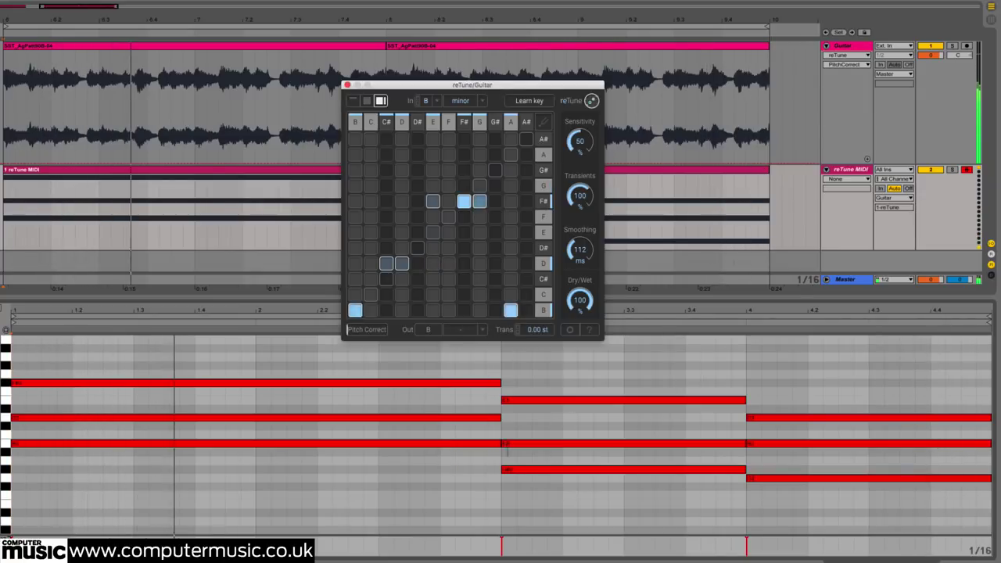
pyautogui.moveTo(476, 476); pyautogui.dragTo(261, 384)
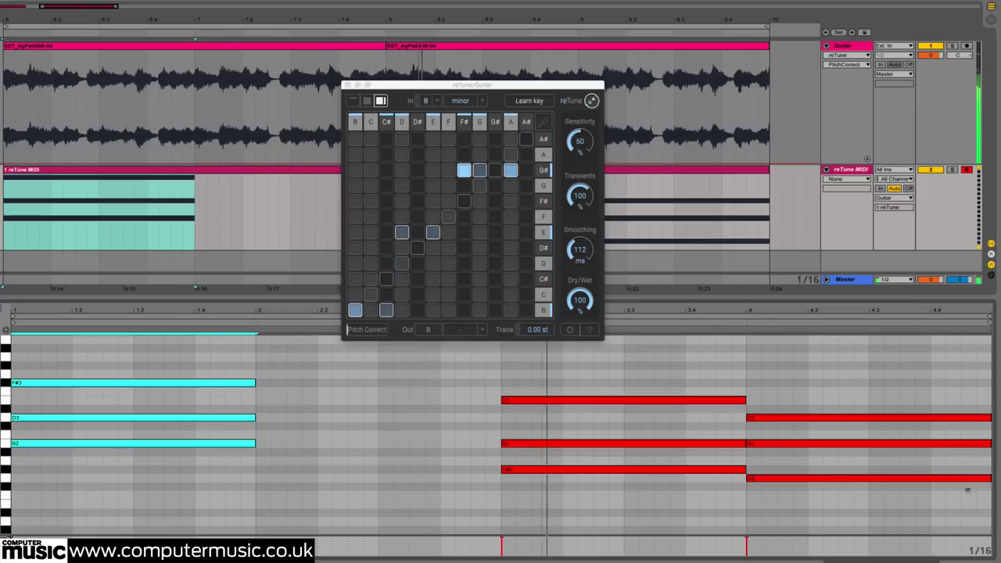
pyautogui.moveTo(751, 492); pyautogui.dragTo(945, 417)
pyautogui.click(890, 381)
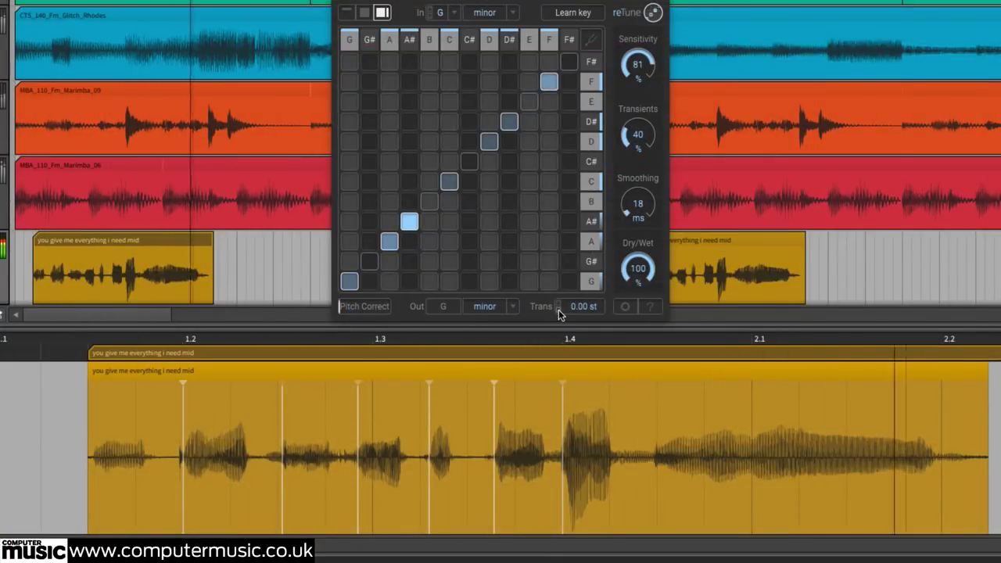
# Transpose reTune's output by -2.00 st so G minor maps to F minor
pyautogui.click(559, 310)
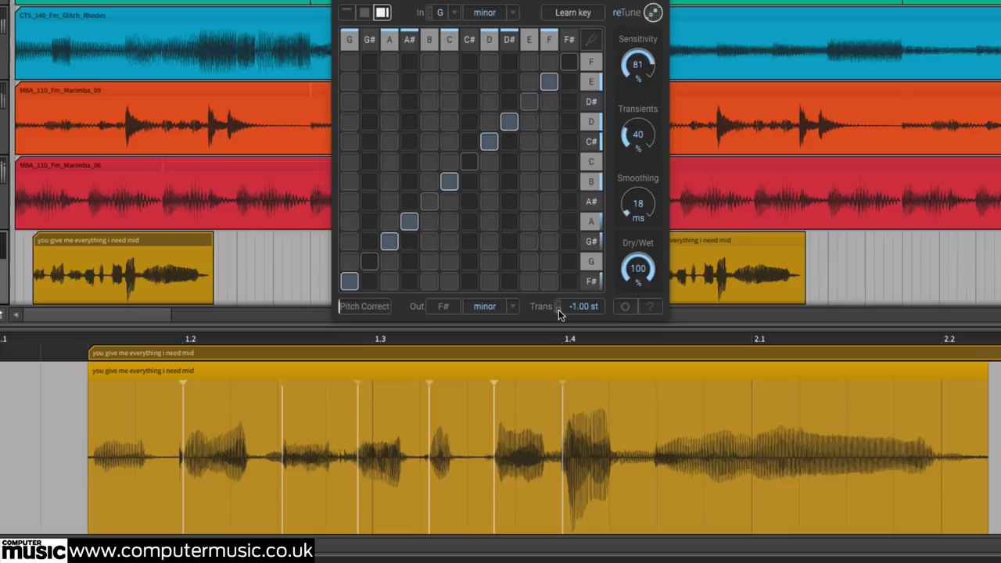
pyautogui.click(558, 309)
pyautogui.click(514, 307)
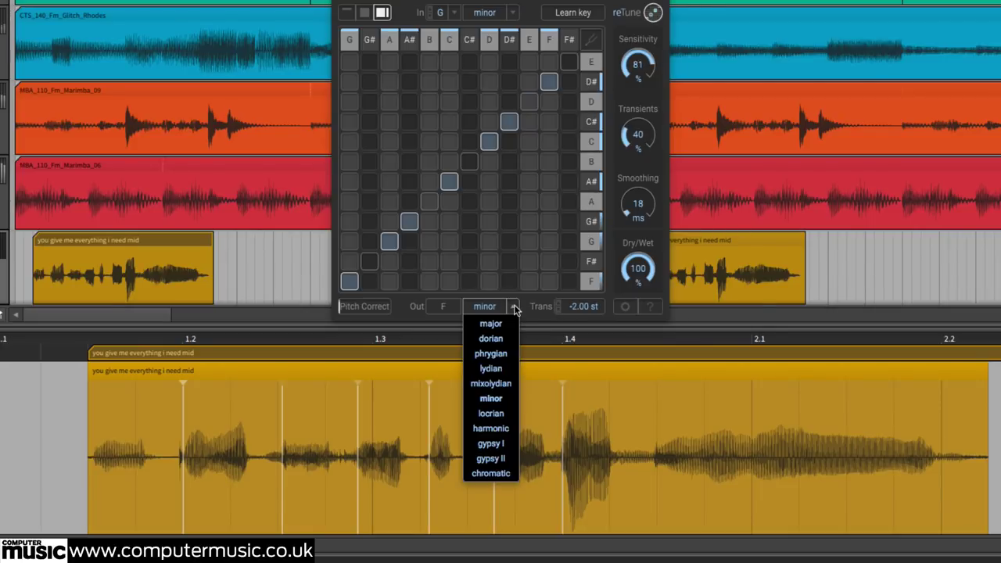